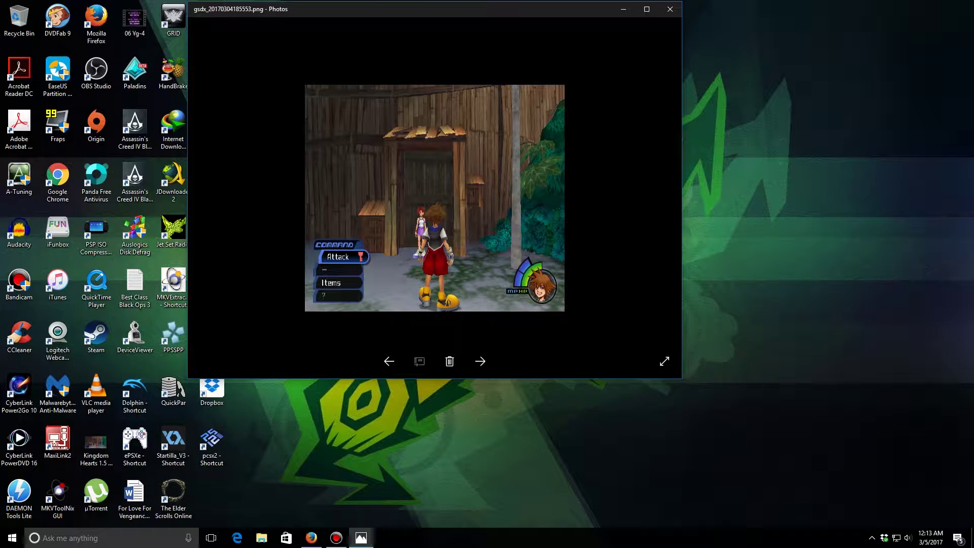
Check the file info of the open game screenshot for its dimensions, and minimize the photo viewer.
{"action": "right_click", "coordinate": [367, 157]}
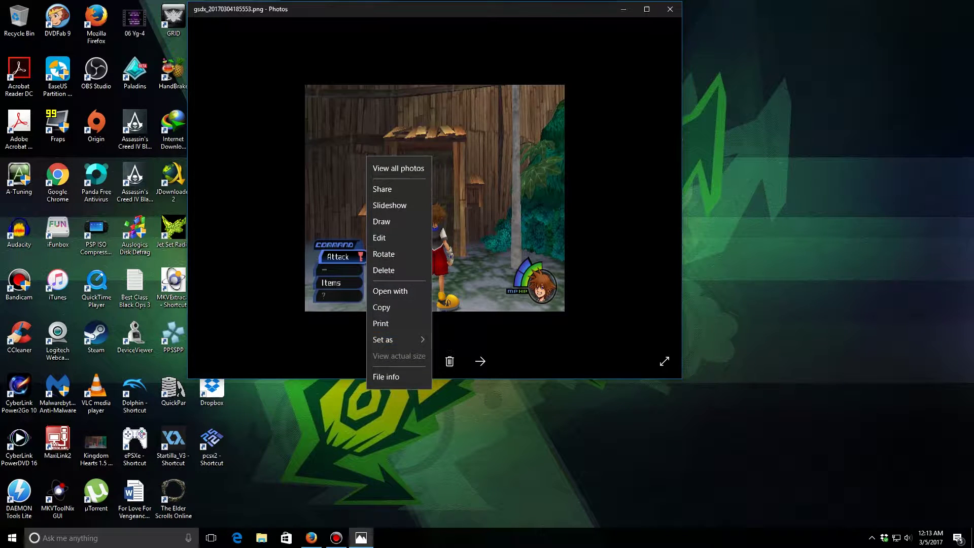
{"action": "left_click", "coordinate": [386, 376]}
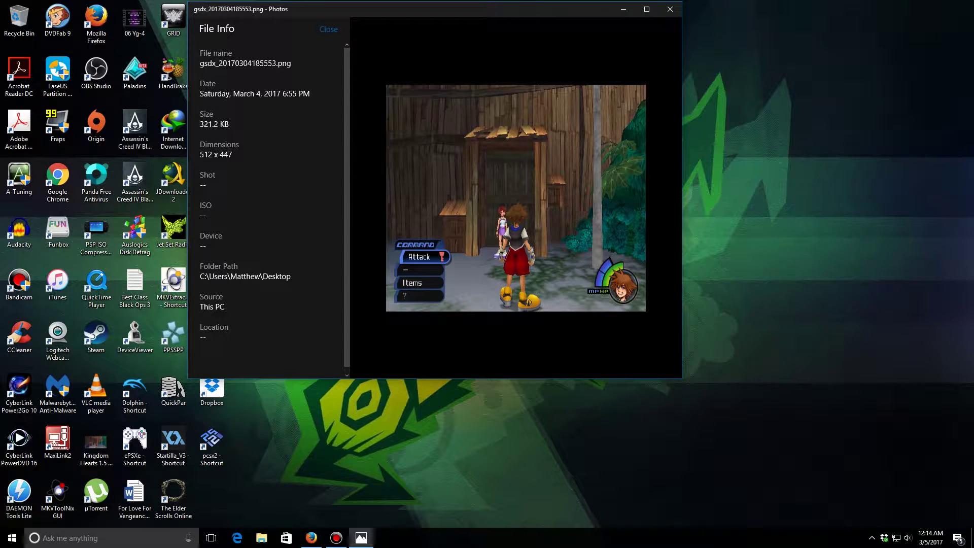
{"action": "left_click", "coordinate": [328, 29]}
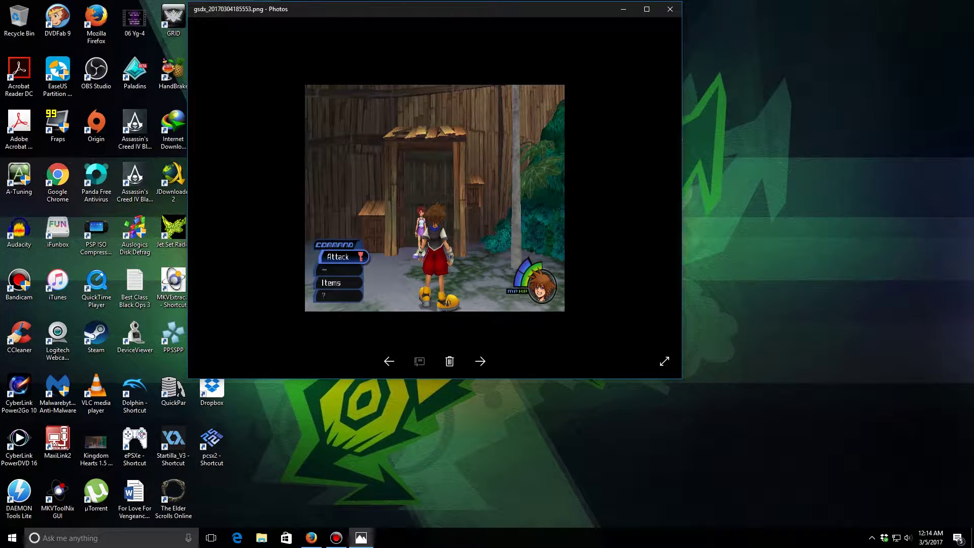
{"action": "left_click", "coordinate": [624, 9]}
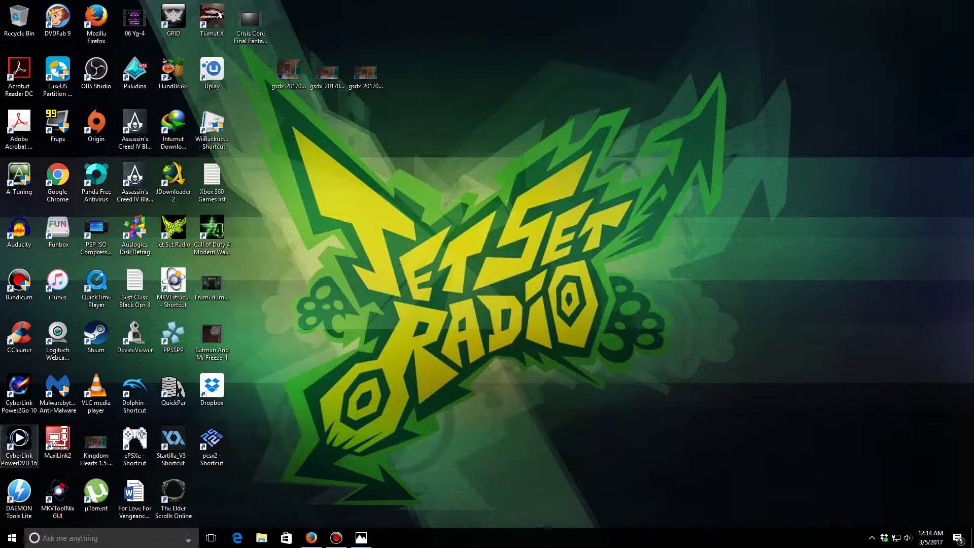
Launch PCSX2 from the desktop and look briefly at the PCSX2 Git downloads page in Firefox.
{"action": "double_click", "coordinate": [212, 441]}
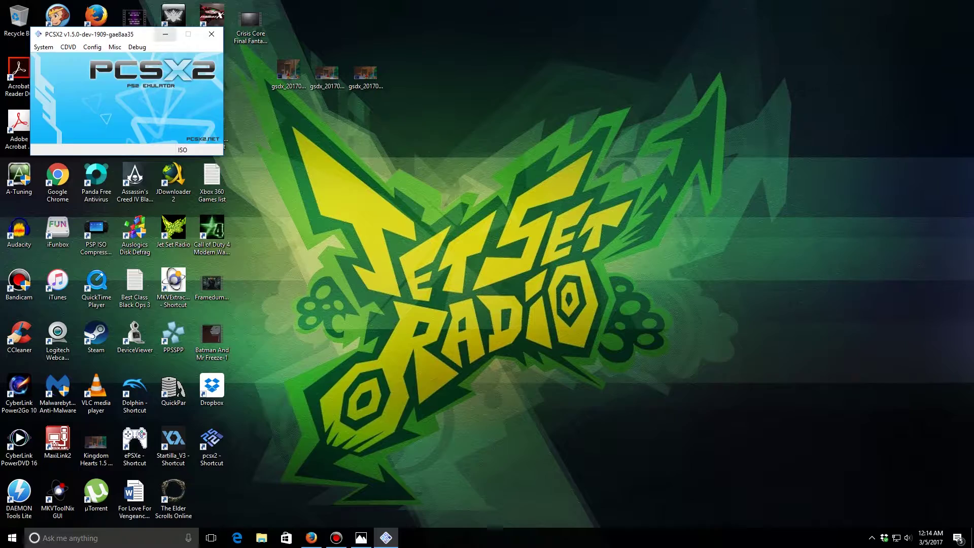
{"action": "left_click", "coordinate": [165, 34]}
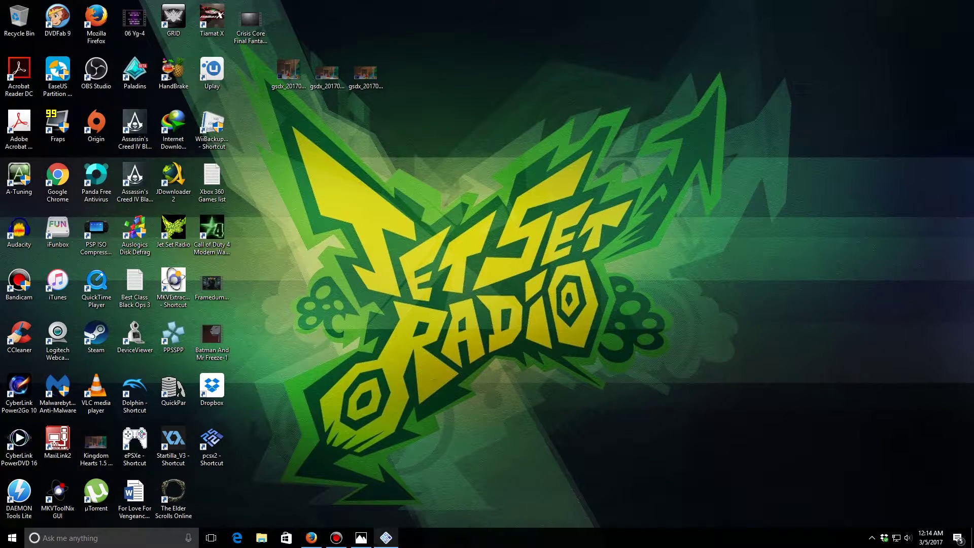
{"action": "left_click", "coordinate": [386, 537]}
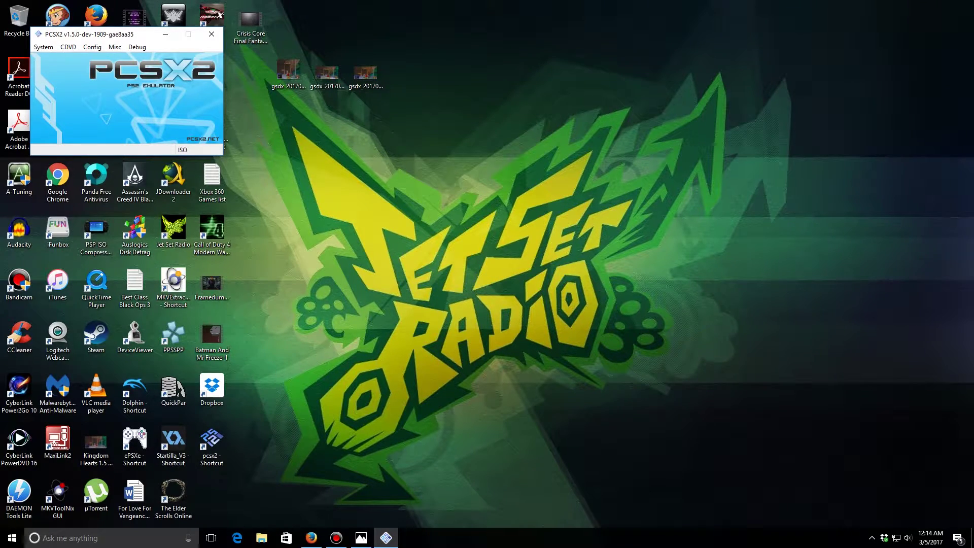
{"action": "left_click", "coordinate": [311, 537]}
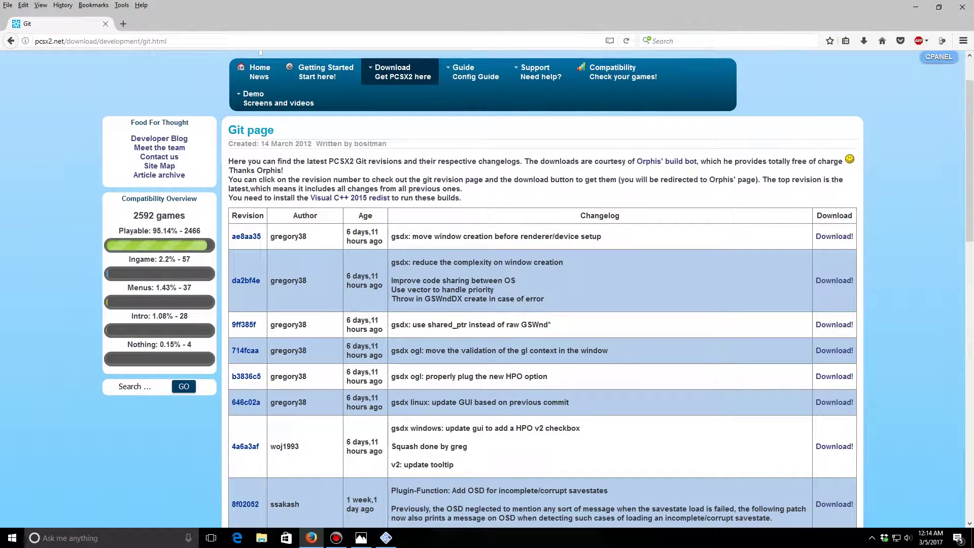
{"action": "left_click", "coordinate": [916, 7]}
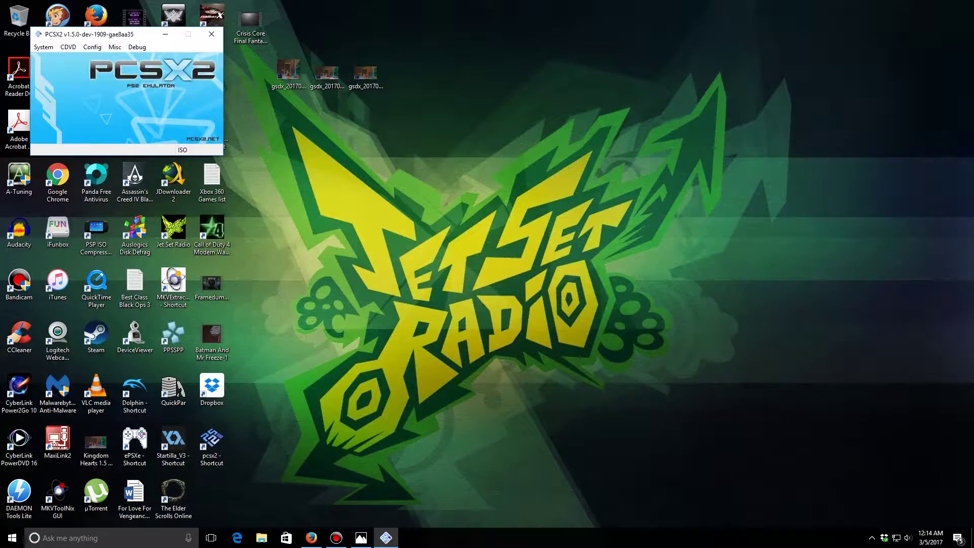
Open the GSdx video plugin settings and review the available internal resolution multipliers.
{"action": "left_click", "coordinate": [92, 47]}
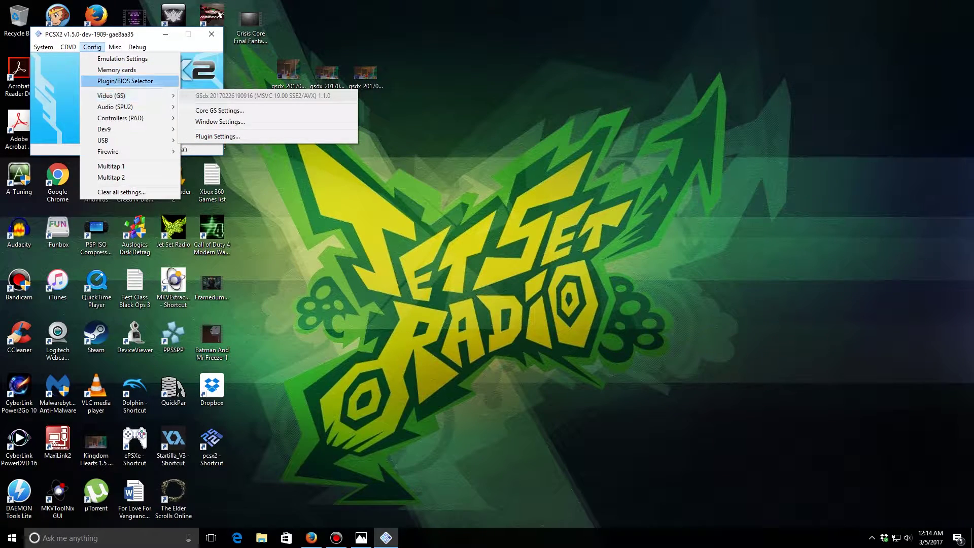
{"action": "mouse_move", "coordinate": [127, 95]}
{"action": "left_click", "coordinate": [218, 136]}
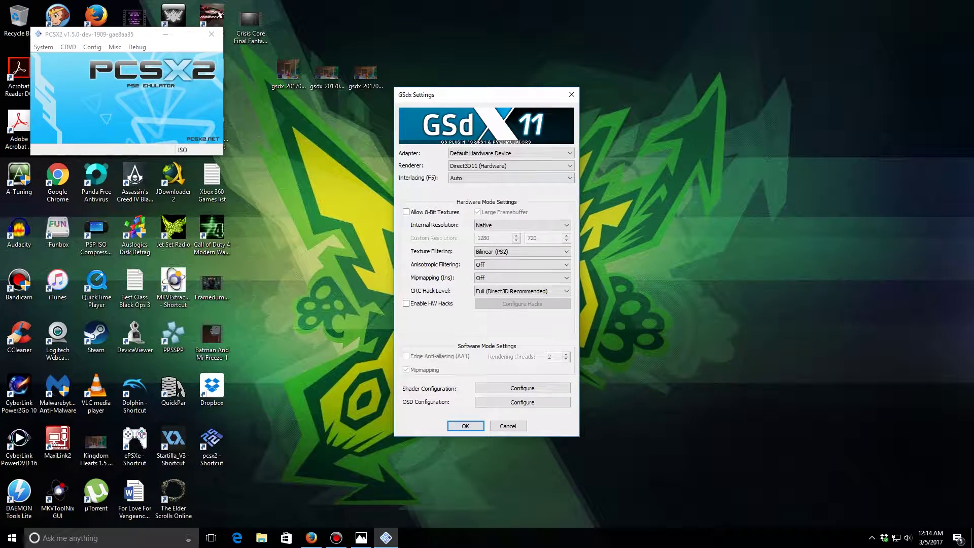
{"action": "key", "text": "Tab"}
{"action": "key", "text": "Tab"}
{"action": "key", "text": "alt+Down"}
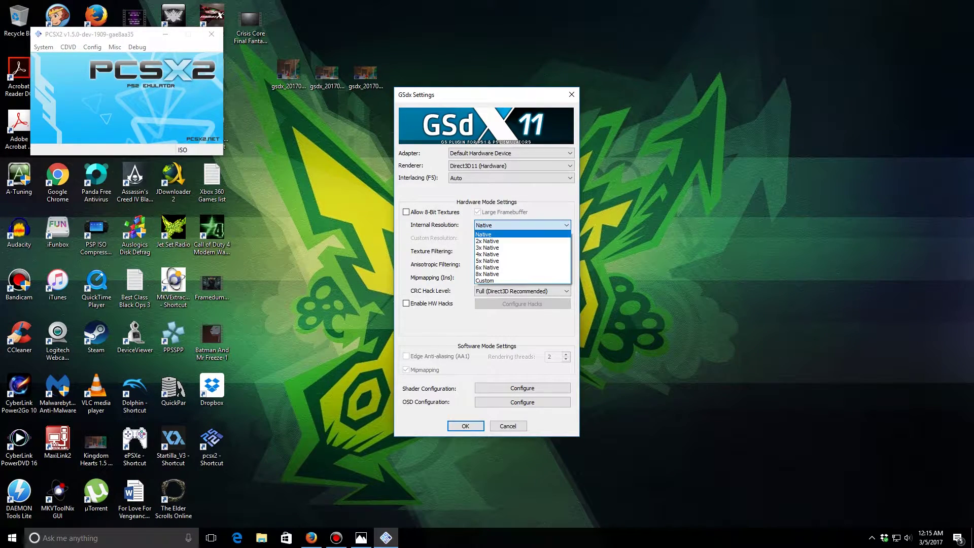
{"action": "key", "text": "Down"}
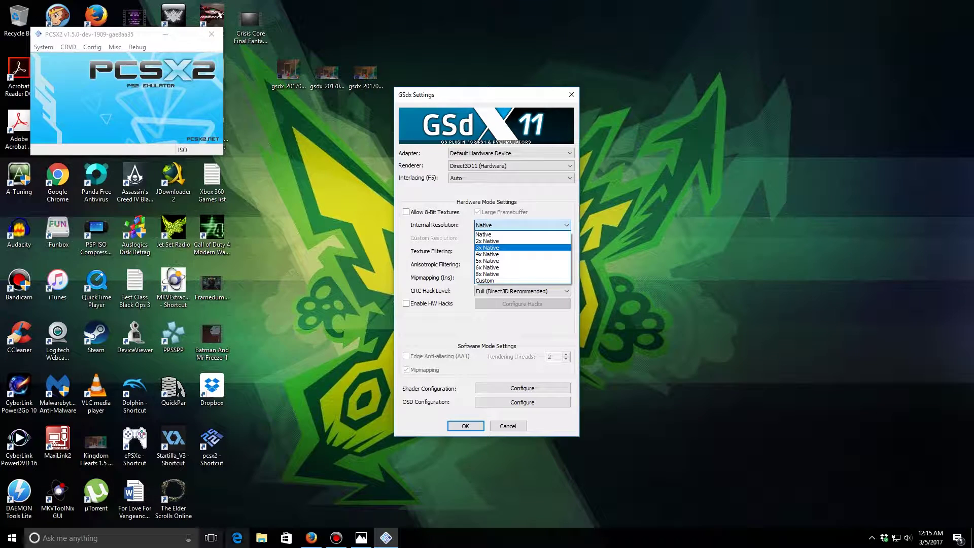
Switch to Calculator and multiply the native width of 512 by 2.
{"action": "key", "text": "super+s"}
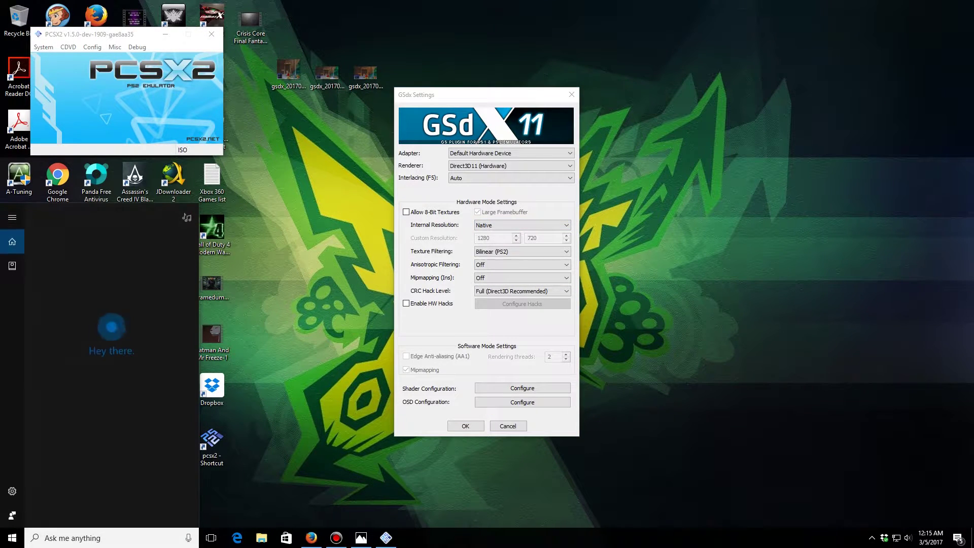
{"action": "type", "text": "cal"}
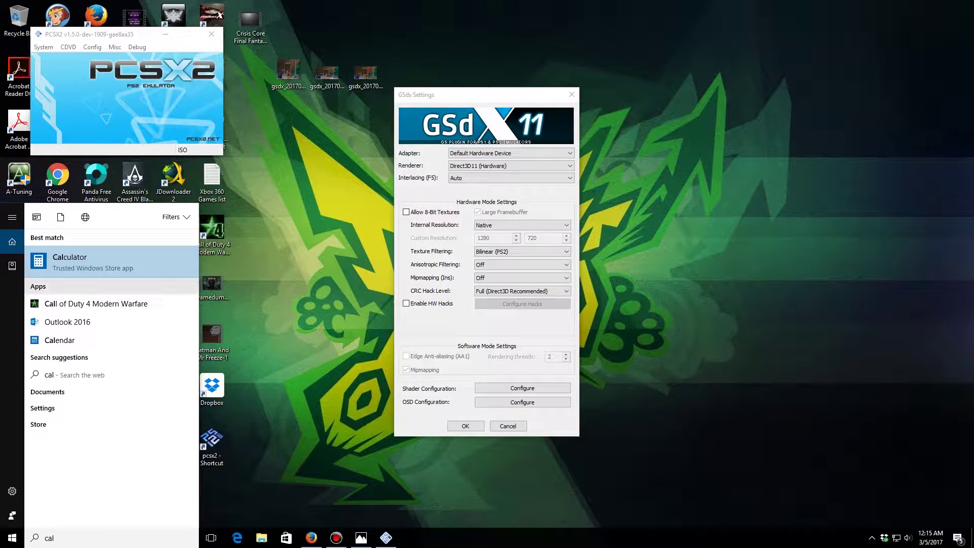
{"action": "key", "text": "Return"}
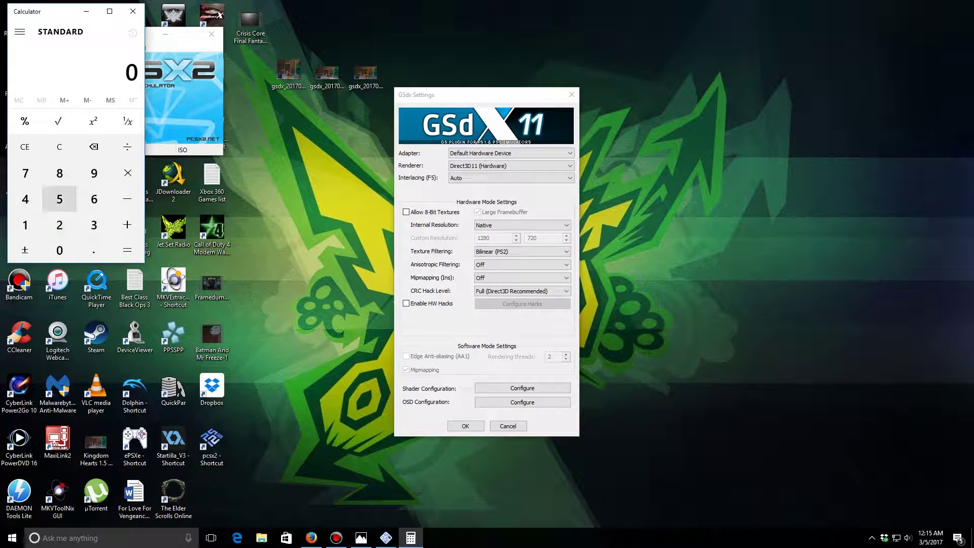
{"action": "left_click", "coordinate": [60, 199]}
{"action": "left_click", "coordinate": [25, 225]}
{"action": "left_click", "coordinate": [59, 224]}
{"action": "left_click", "coordinate": [128, 173]}
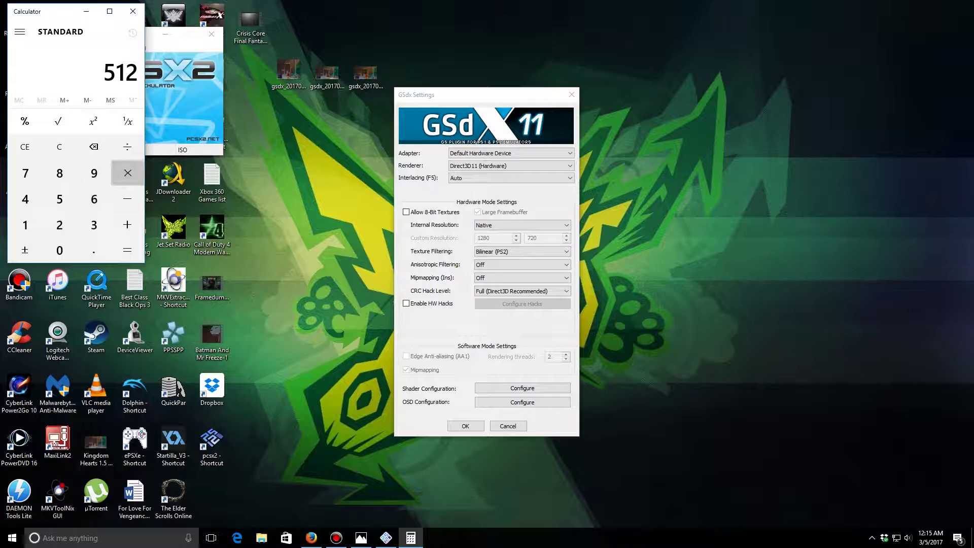
{"action": "left_click", "coordinate": [59, 225]}
{"action": "left_click", "coordinate": [127, 250]}
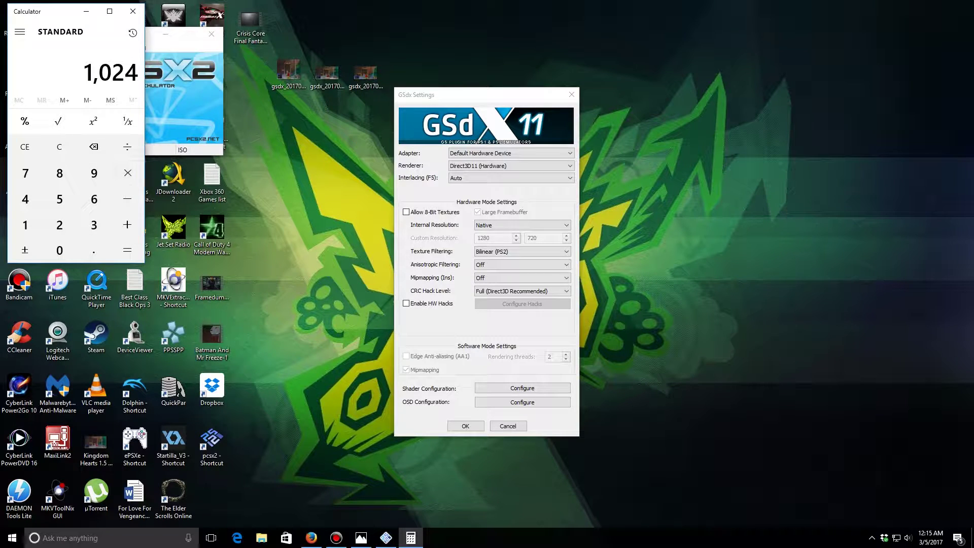
Multiply the native height of 447 by 2 and close Calculator.
{"action": "left_click", "coordinate": [25, 147]}
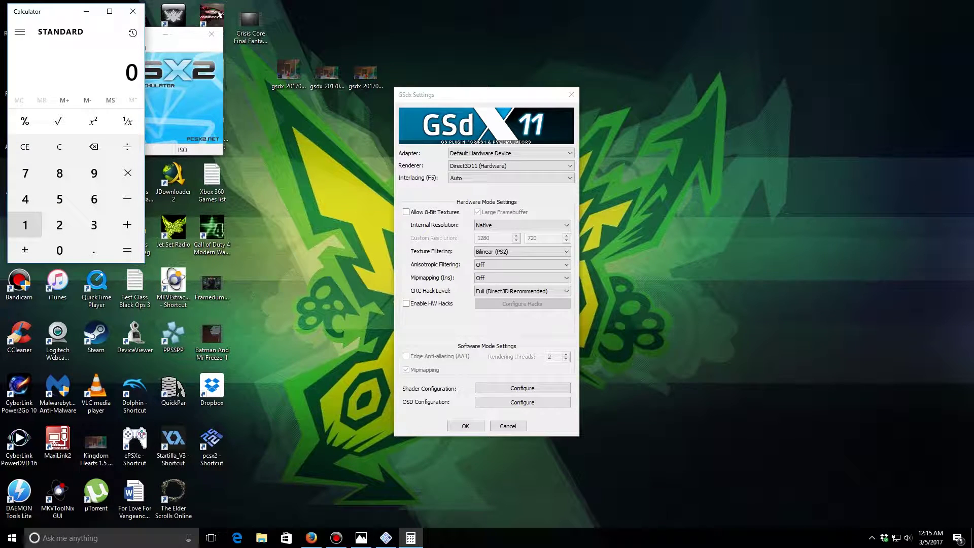
{"action": "left_click", "coordinate": [25, 199]}
{"action": "left_click", "coordinate": [25, 199]}
{"action": "left_click", "coordinate": [24, 173]}
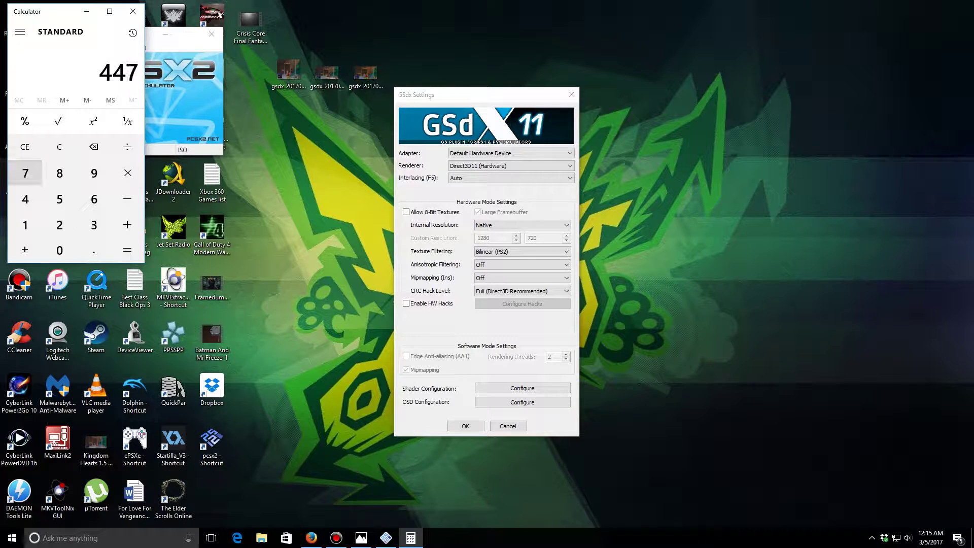
{"action": "left_click", "coordinate": [127, 173]}
{"action": "left_click", "coordinate": [59, 225]}
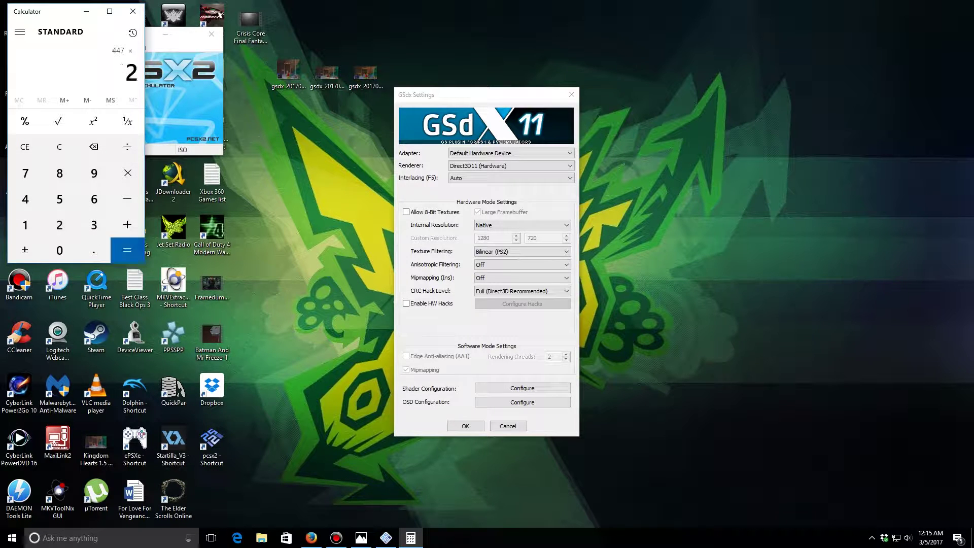
{"action": "left_click", "coordinate": [127, 250]}
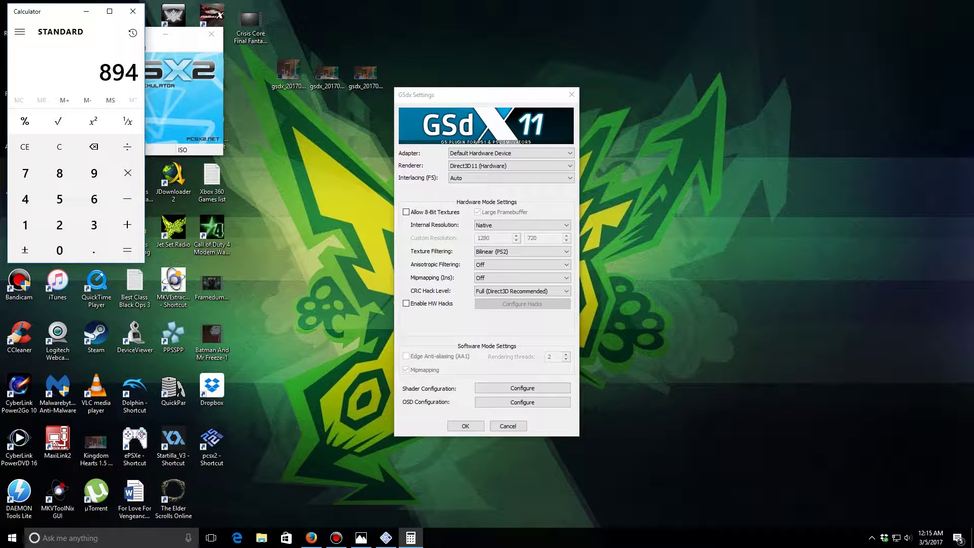
{"action": "left_click", "coordinate": [25, 147]}
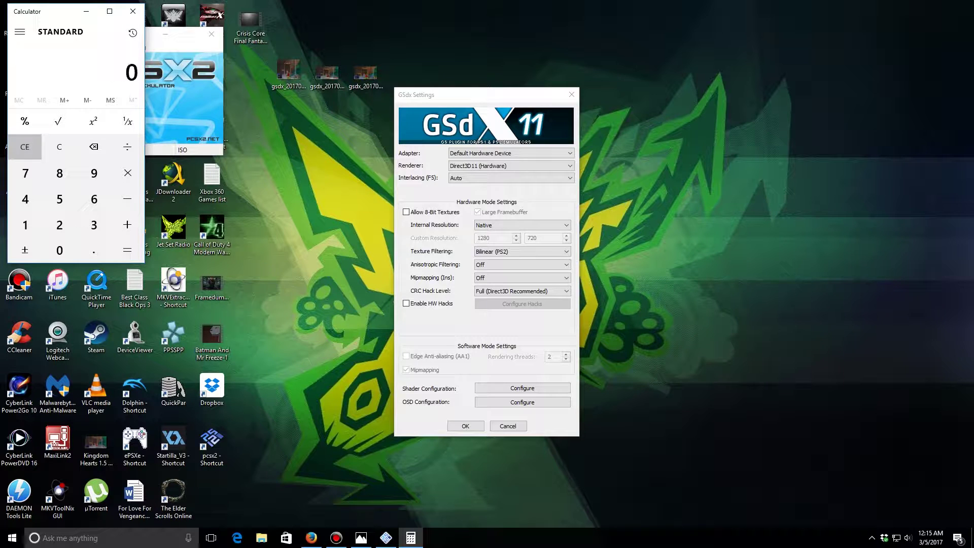
{"action": "left_click", "coordinate": [133, 11]}
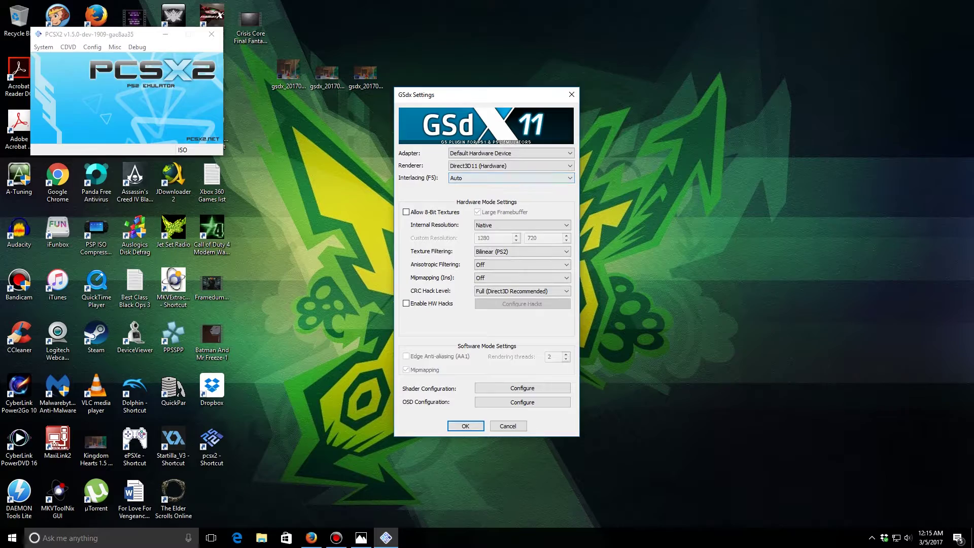
Set the internal resolution to Custom with 1280 by 720 and save the GSdx settings.
{"action": "left_click", "coordinate": [522, 225]}
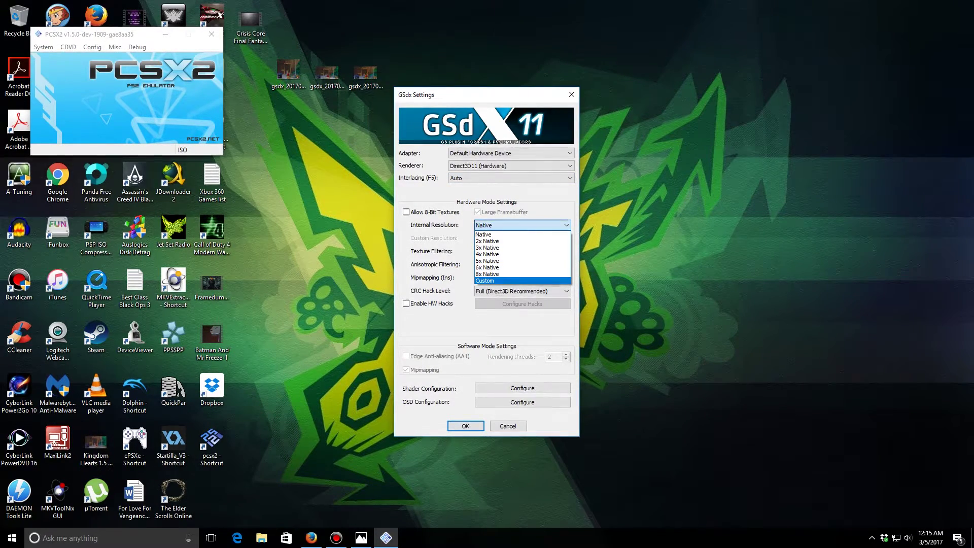
{"action": "left_click", "coordinate": [487, 281]}
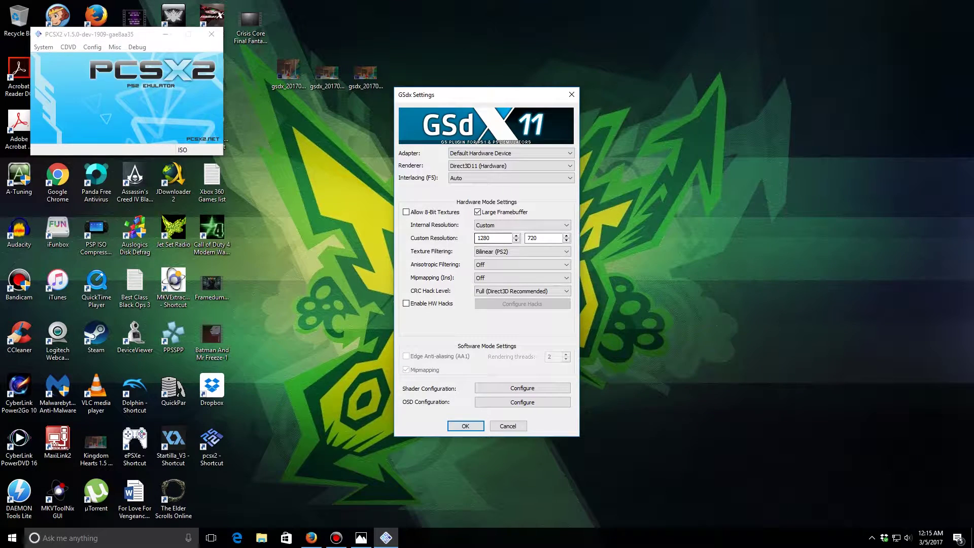
{"action": "key", "text": "ctrl+a"}
{"action": "type", "text": "1280"}
{"action": "key", "text": "Tab"}
{"action": "type", "text": "1080"}
{"action": "left_click", "coordinate": [491, 237]}
{"action": "key", "text": "Tab"}
{"action": "type", "text": "720"}
{"action": "key", "text": "Return"}
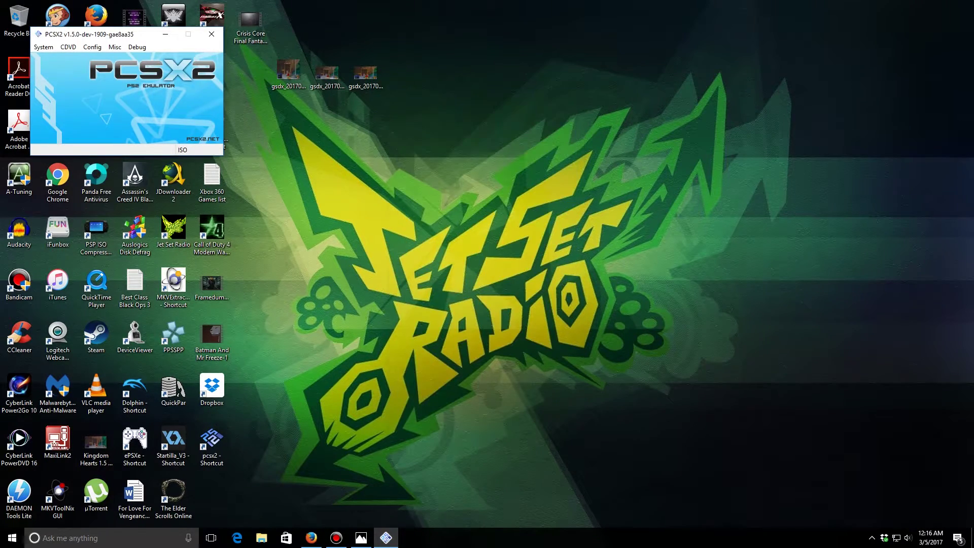
Reopen the GSdx plugin settings, enable HW hacks and open the hacks configuration.
{"action": "left_click", "coordinate": [92, 47]}
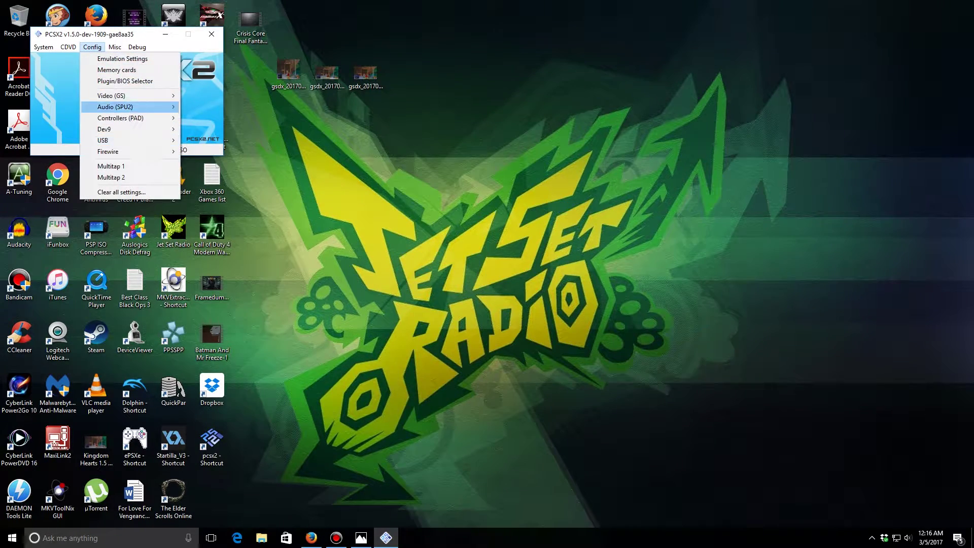
{"action": "mouse_move", "coordinate": [112, 95]}
{"action": "key", "text": "Return"}
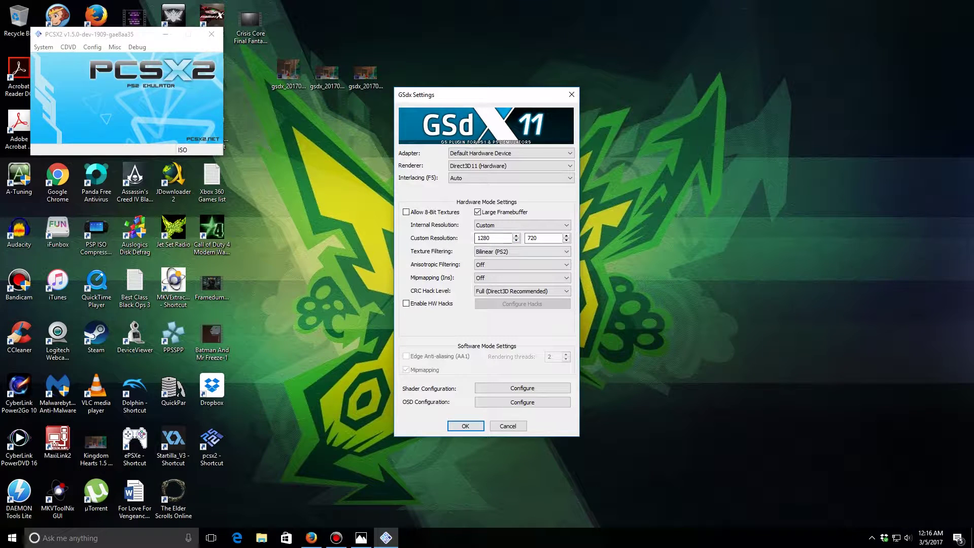
{"action": "left_click", "coordinate": [406, 303]}
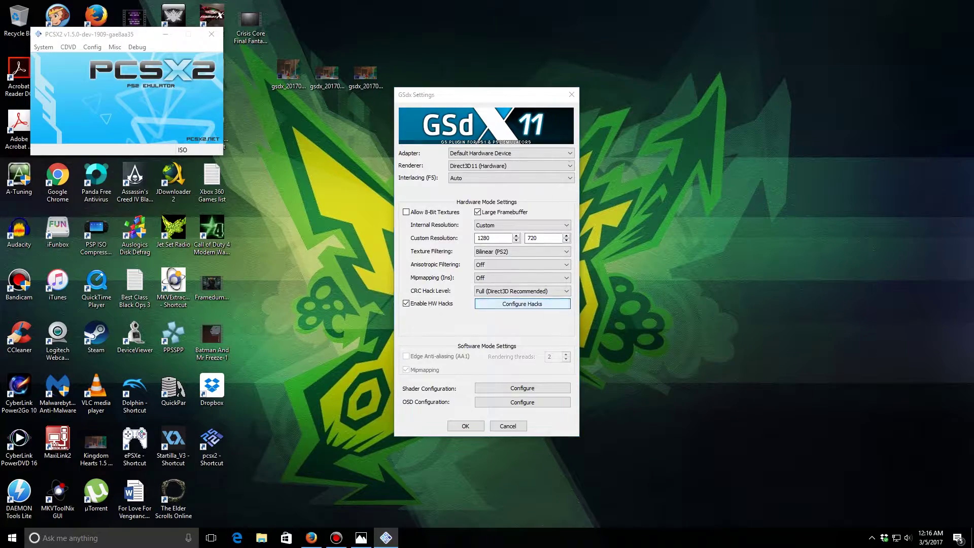
{"action": "left_click", "coordinate": [522, 303]}
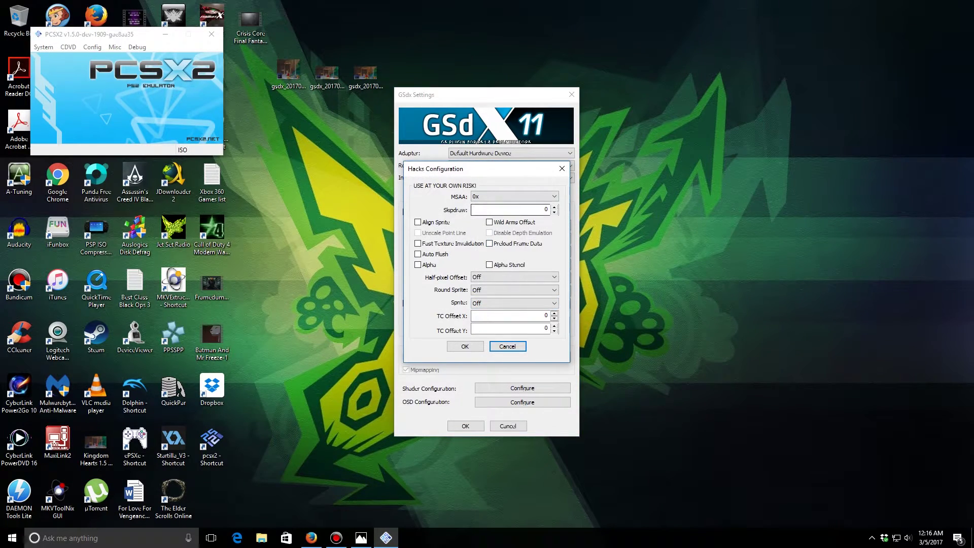
Try 2x MSAA in the hacks configuration and settle on 4x.
{"action": "left_click", "coordinate": [514, 196]}
{"action": "key", "text": "Return"}
{"action": "left_click", "coordinate": [515, 196]}
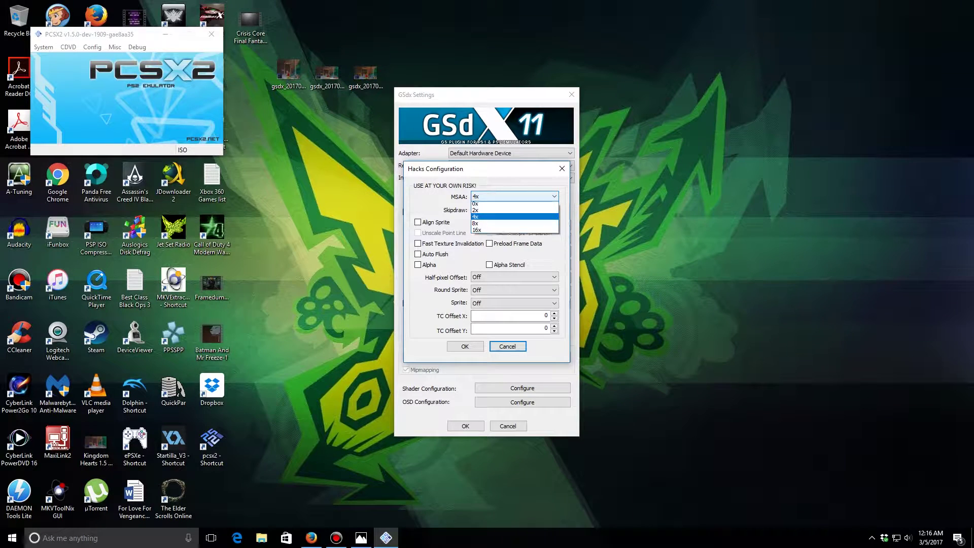
{"action": "key", "text": "Up"}
{"action": "key", "text": "Return"}
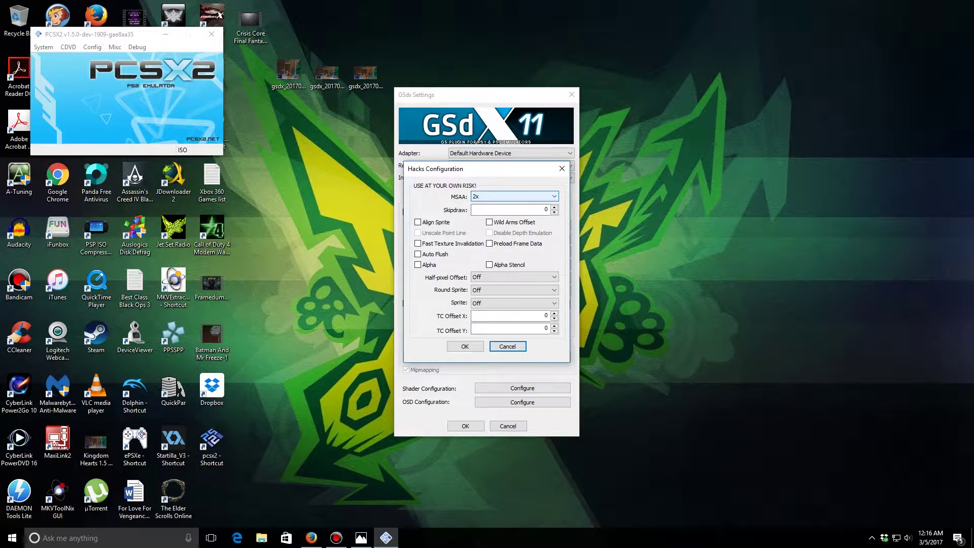
{"action": "key", "text": "alt+Down"}
{"action": "key", "text": "Down"}
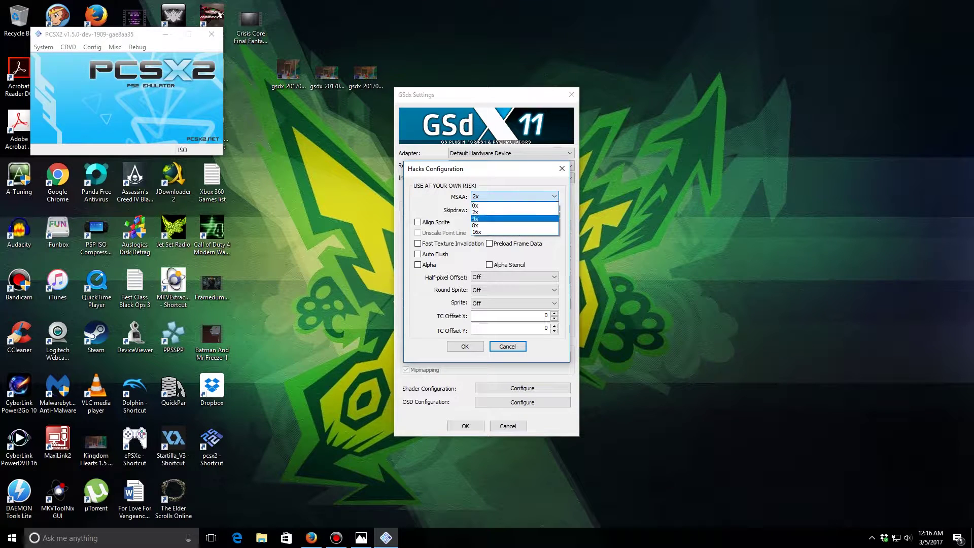
{"action": "key", "text": "Return"}
{"action": "key", "text": "Tab"}
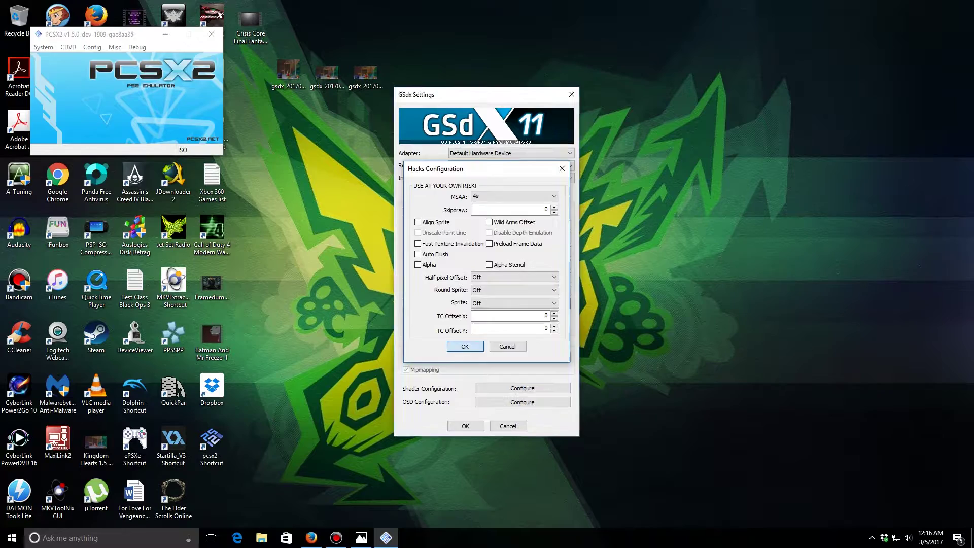
Accept the hacks configuration and save the GSdx settings.
{"action": "key", "text": "Return"}
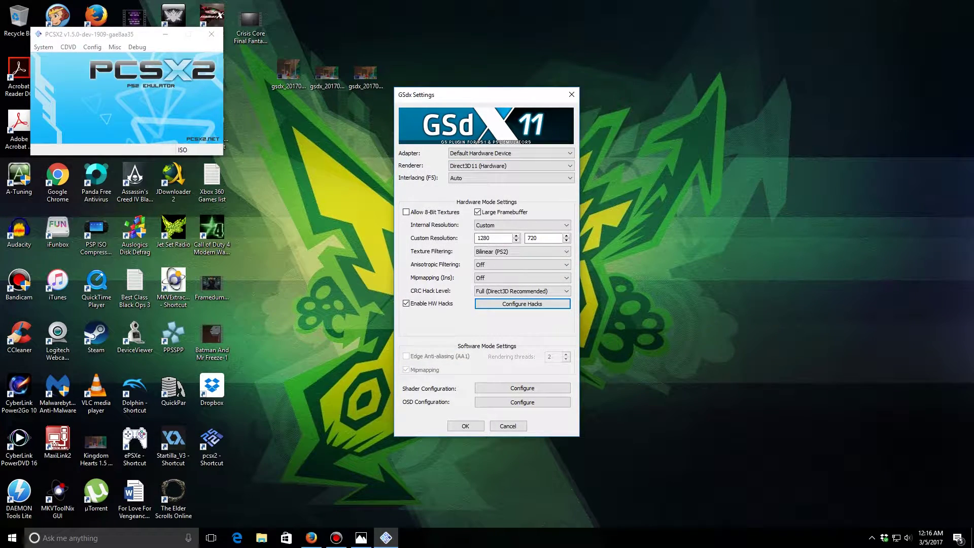
{"action": "key", "text": "Tab"}
{"action": "key", "text": "Tab"}
{"action": "key", "text": "Tab"}
{"action": "key", "text": "Return"}
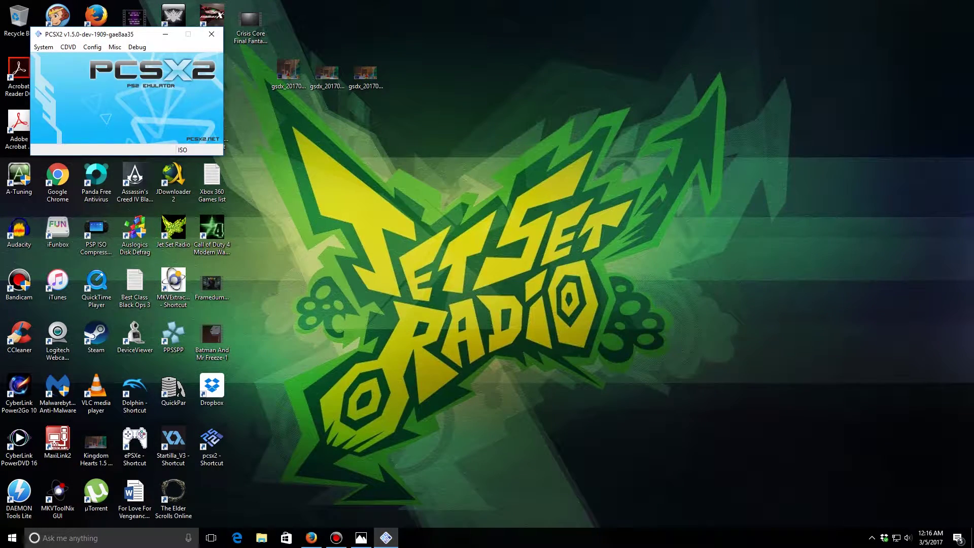
View the desktop screenshot gsdx_20170304190042.png maximized in Photos and close it.
{"action": "double_click", "coordinate": [326, 75]}
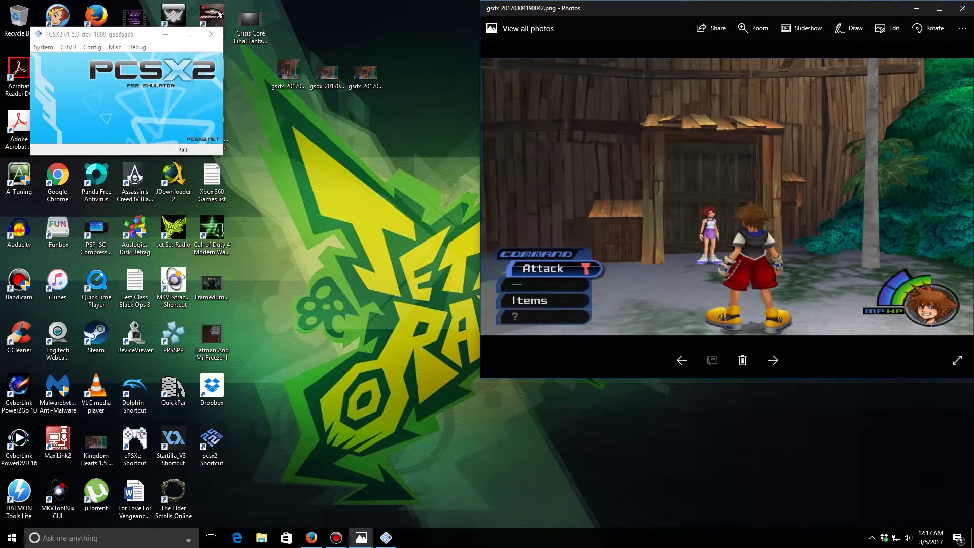
{"action": "key", "text": "super+Up"}
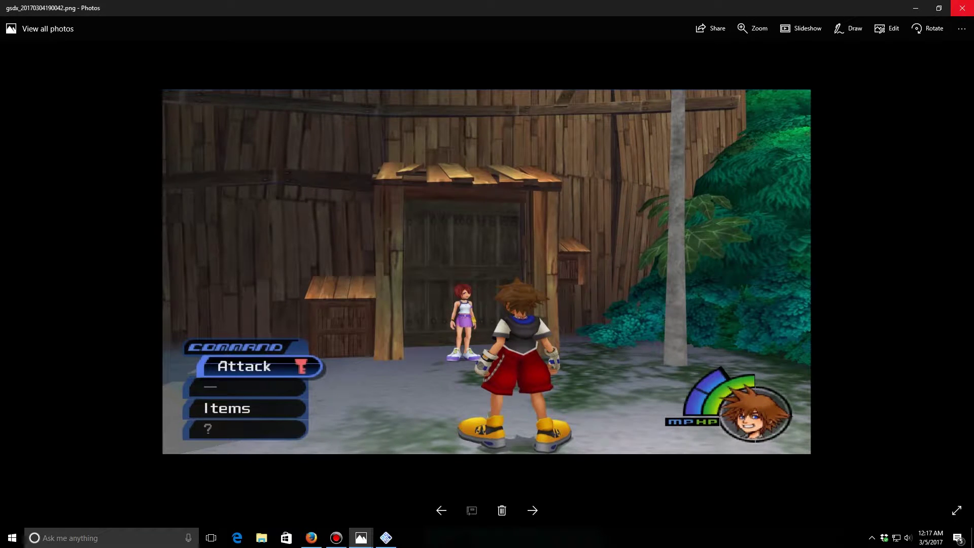
{"action": "key", "text": "alt+F4"}
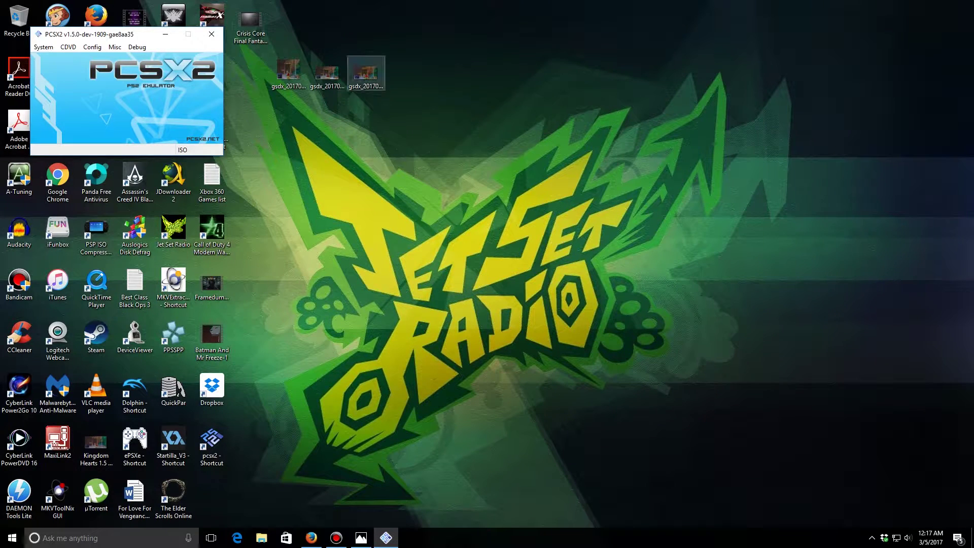
Compare the screenshots gsdx_20170304191602.png and gsdx_20170304190042.png side by side in Photos and close both.
{"action": "left_click", "coordinate": [365, 73]}
{"action": "key", "text": "Return"}
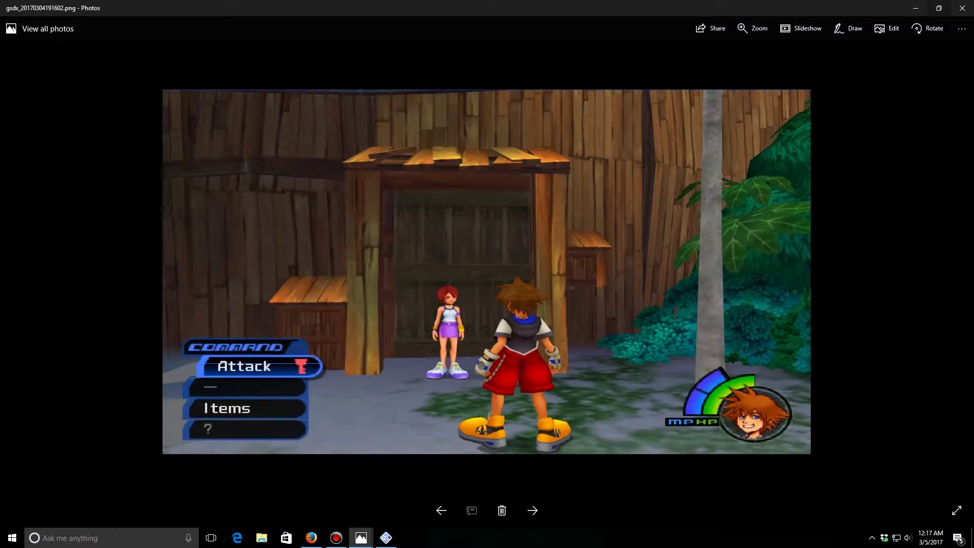
{"action": "key", "text": "super+Down"}
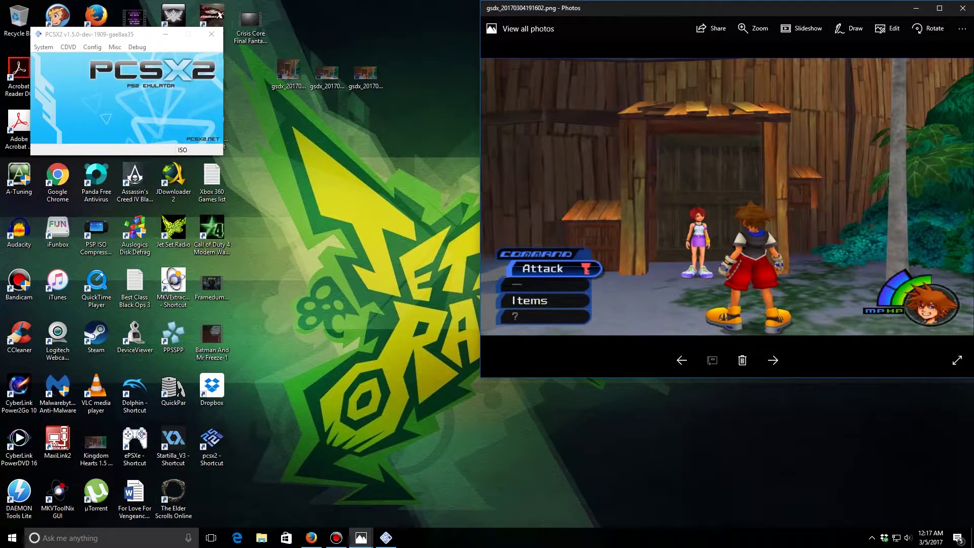
{"action": "double_click", "coordinate": [327, 73]}
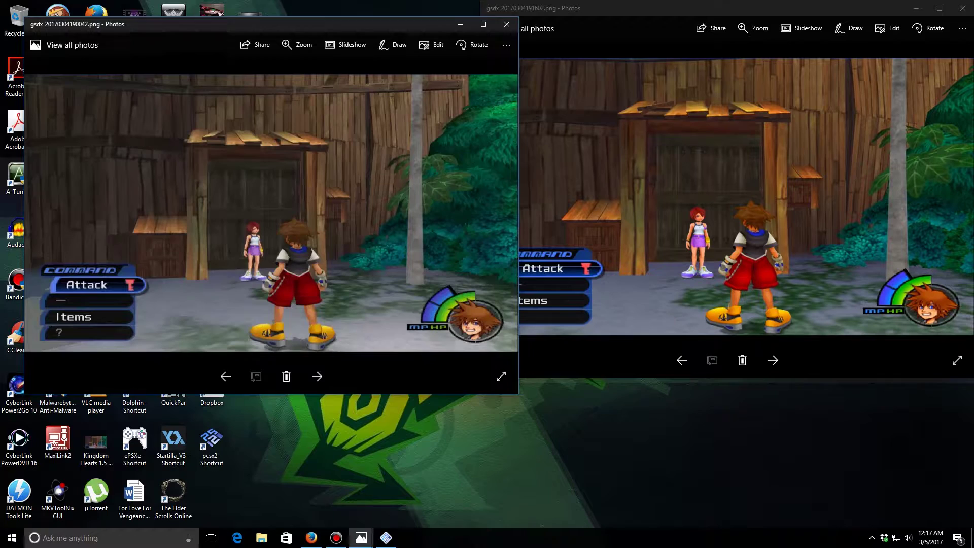
{"action": "left_click_drag", "start_coordinate": [397, 26], "coordinate": [372, 11]}
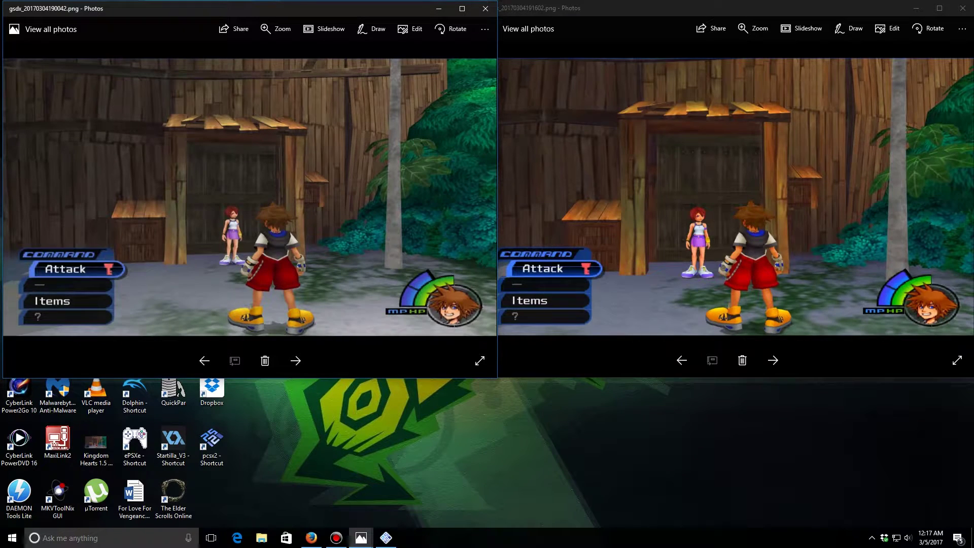
{"action": "left_click", "coordinate": [962, 8]}
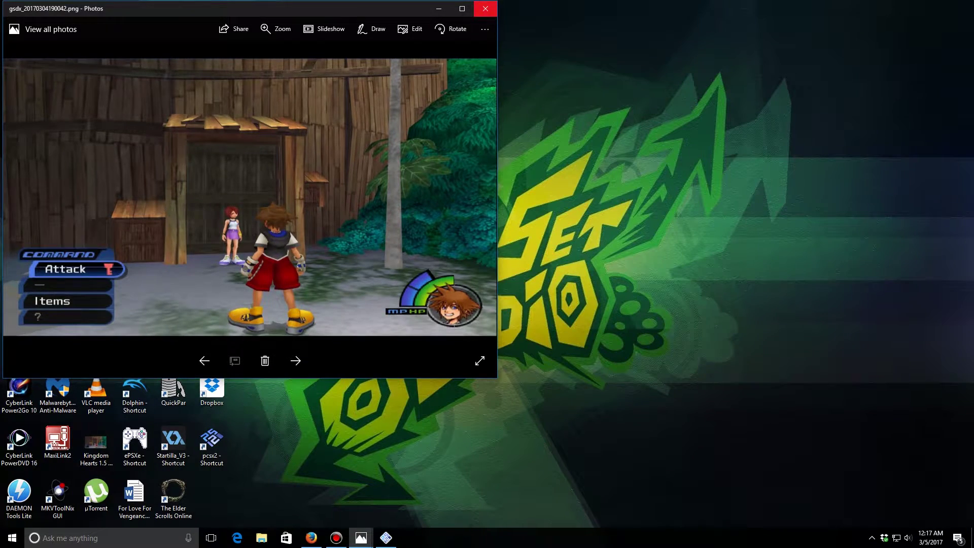
{"action": "left_click", "coordinate": [486, 8]}
Try Shade Boost with increased saturation in the GSdx plugin's shader configuration and leave the settings without saving.
{"action": "left_click", "coordinate": [92, 46]}
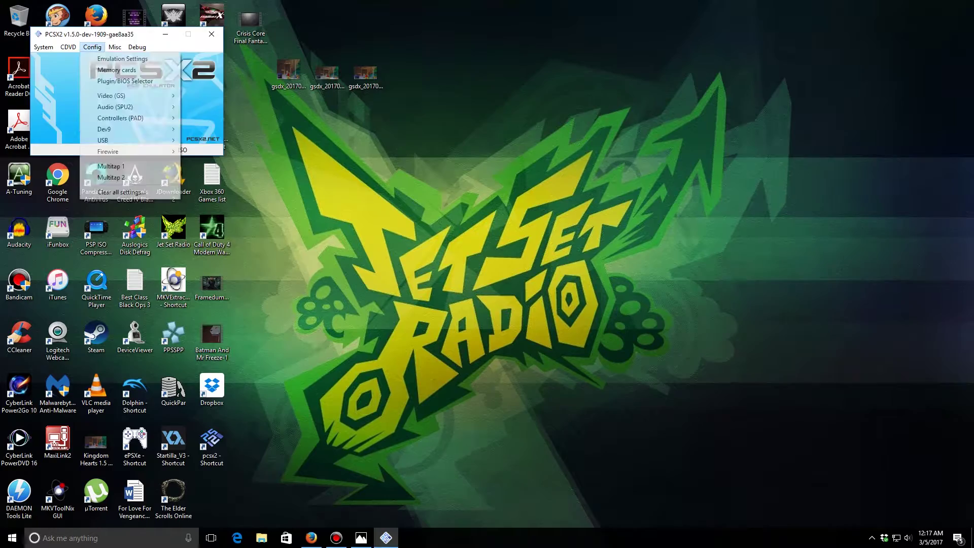
{"action": "mouse_move", "coordinate": [127, 96]}
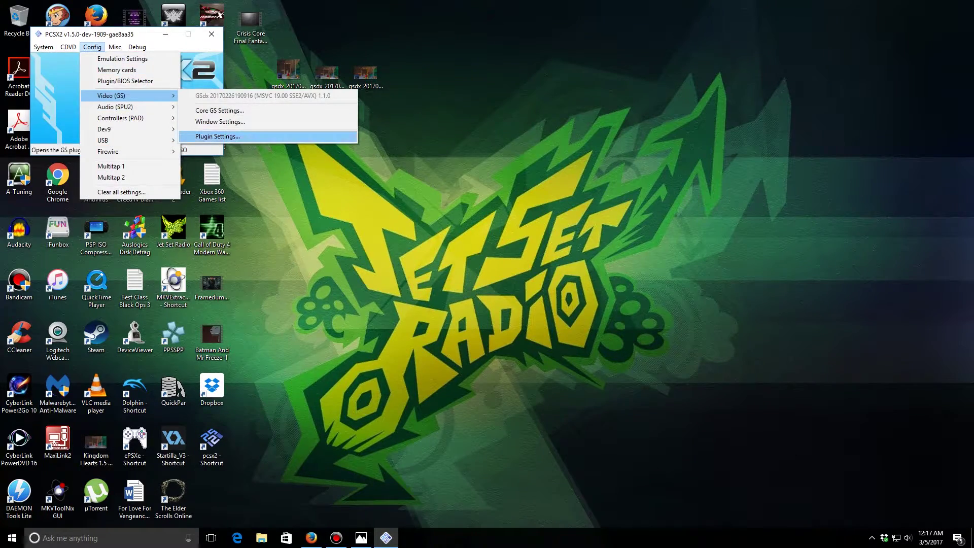
{"action": "left_click", "coordinate": [213, 135]}
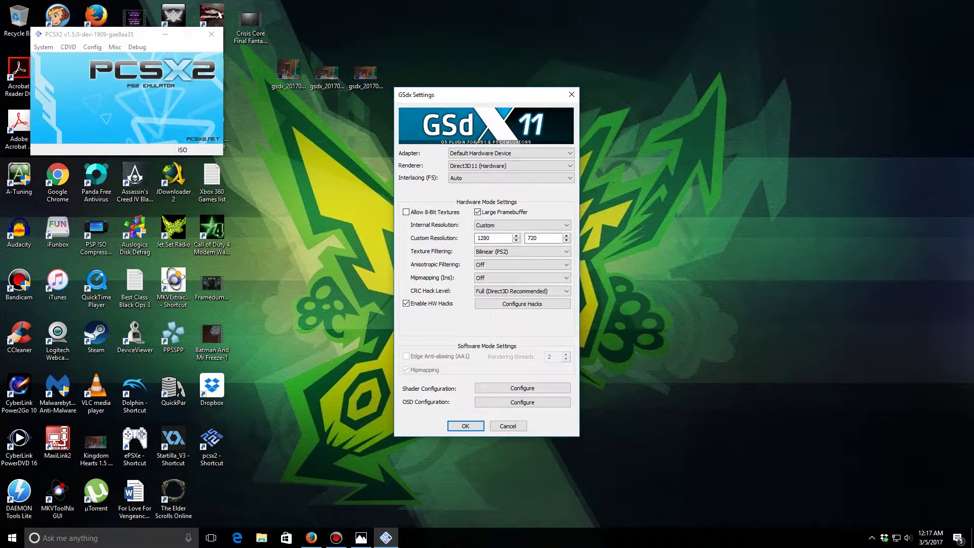
{"action": "left_click", "coordinate": [523, 388]}
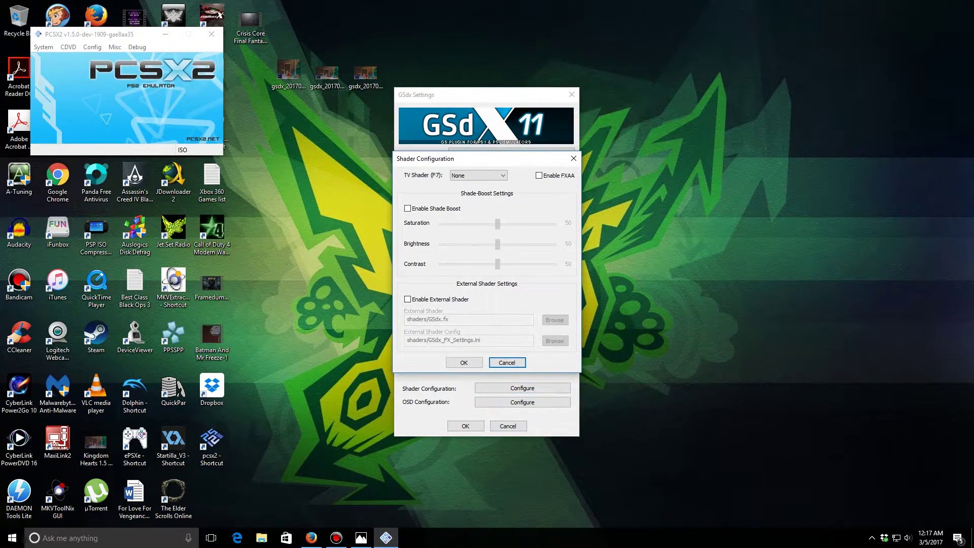
{"action": "left_click", "coordinate": [407, 208]}
{"action": "left_click_drag", "start_coordinate": [497, 224], "coordinate": [526, 224]}
{"action": "key", "text": "Escape"}
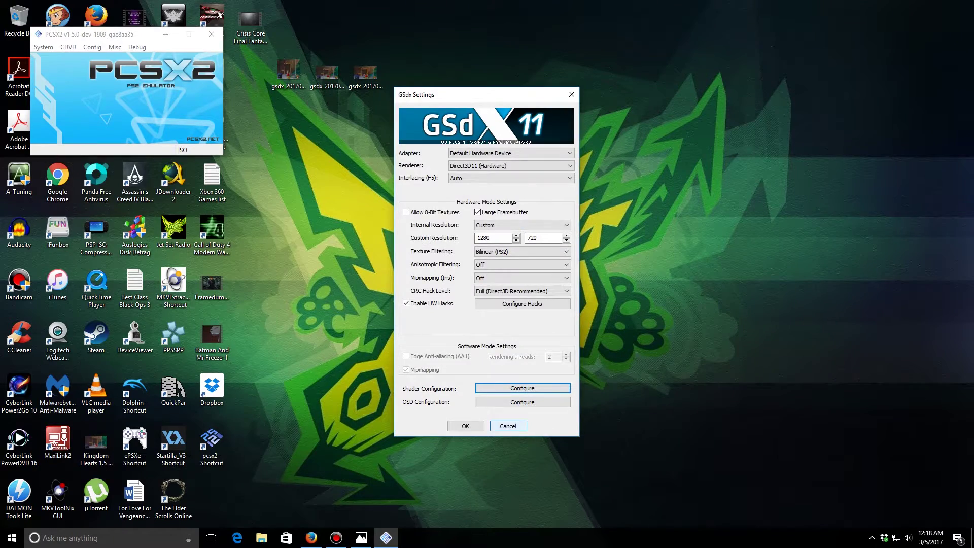
{"action": "key", "text": "Escape"}
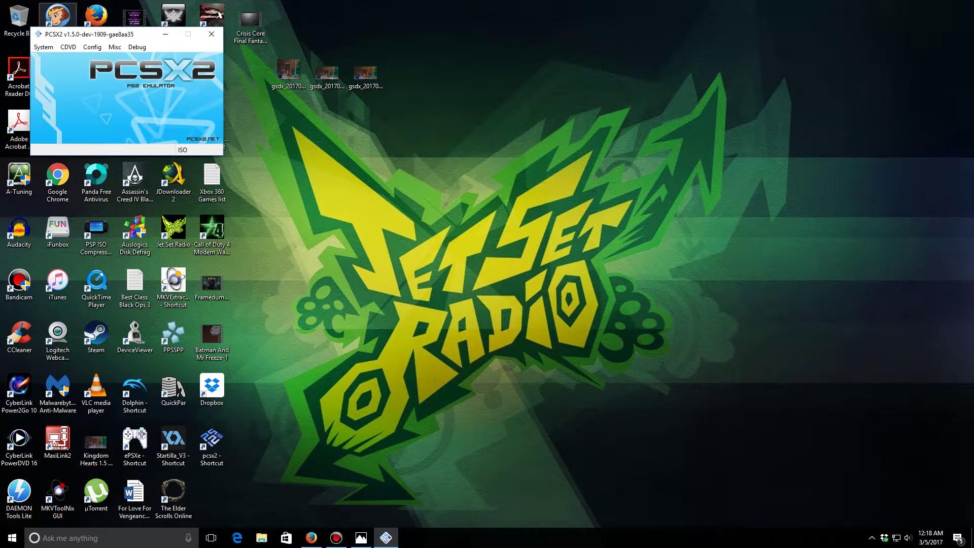